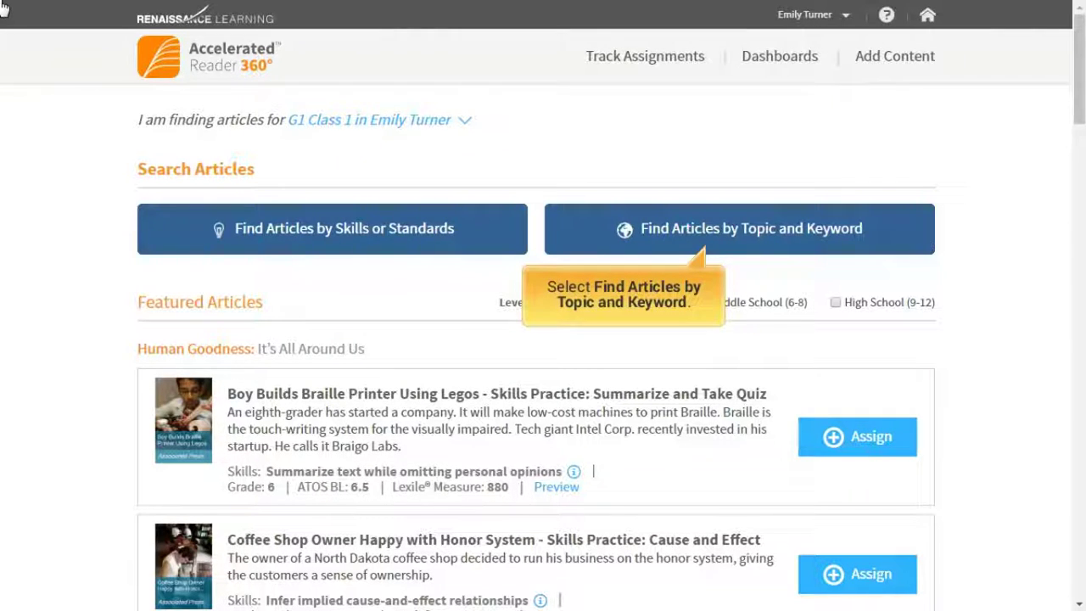
- Start finding articles by topic and keyword, and set the lesson plan's recipient to G5 Class 1 instead of G1 Class 1
{"action": "left_click", "coordinate": [784, 250]}
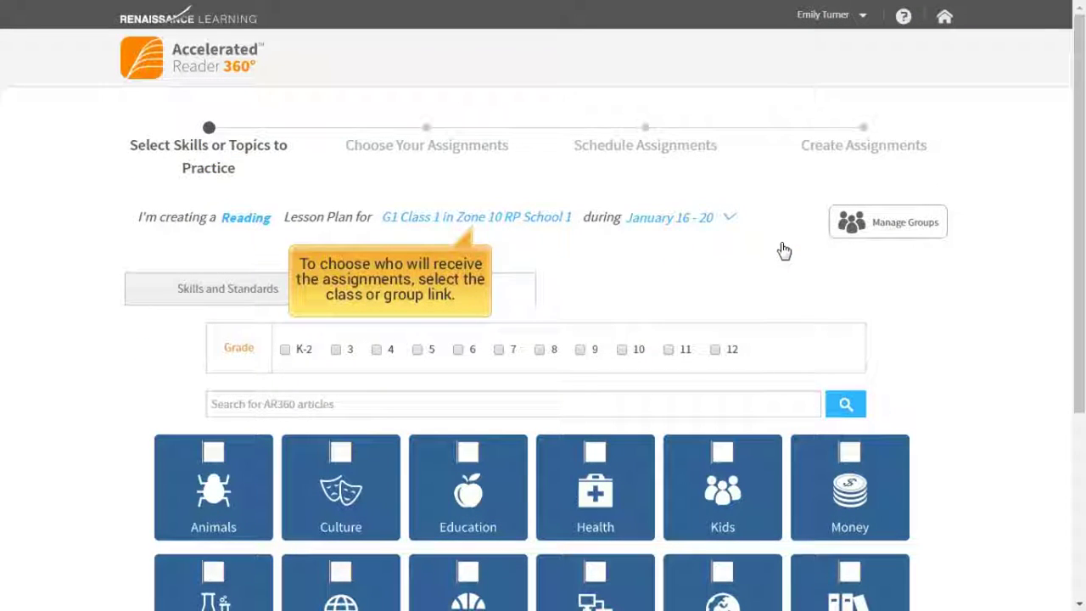
{"action": "left_click", "coordinate": [528, 219]}
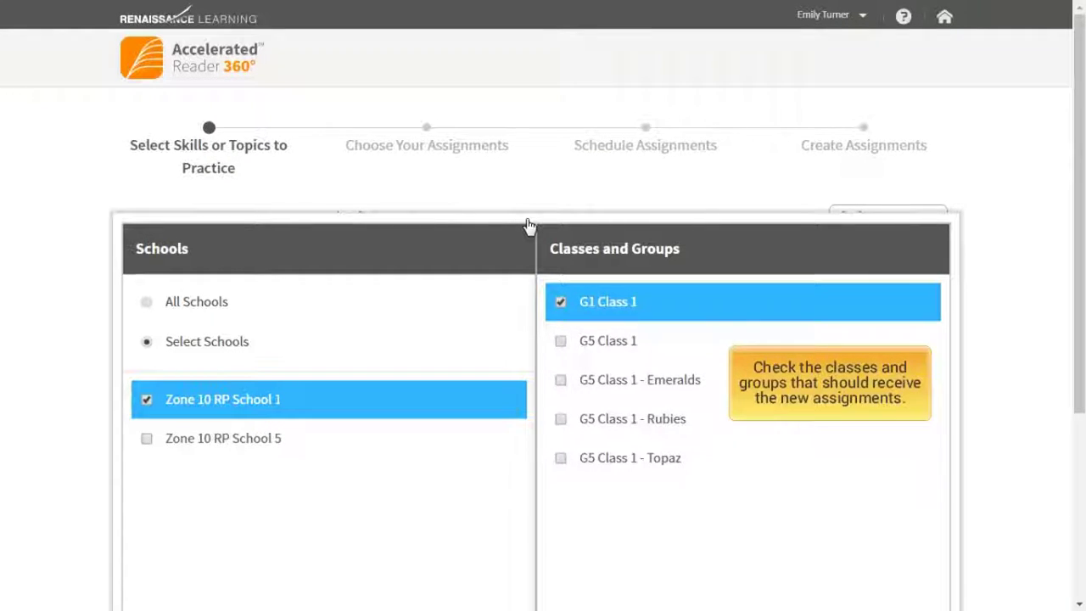
{"action": "left_click", "coordinate": [561, 302]}
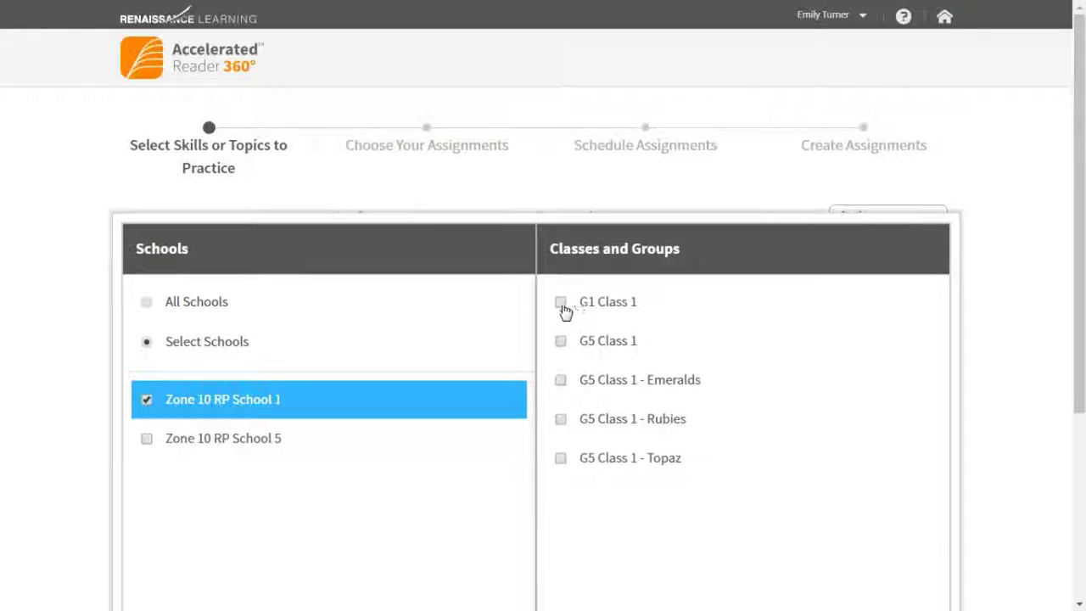
{"action": "left_click", "coordinate": [560, 341]}
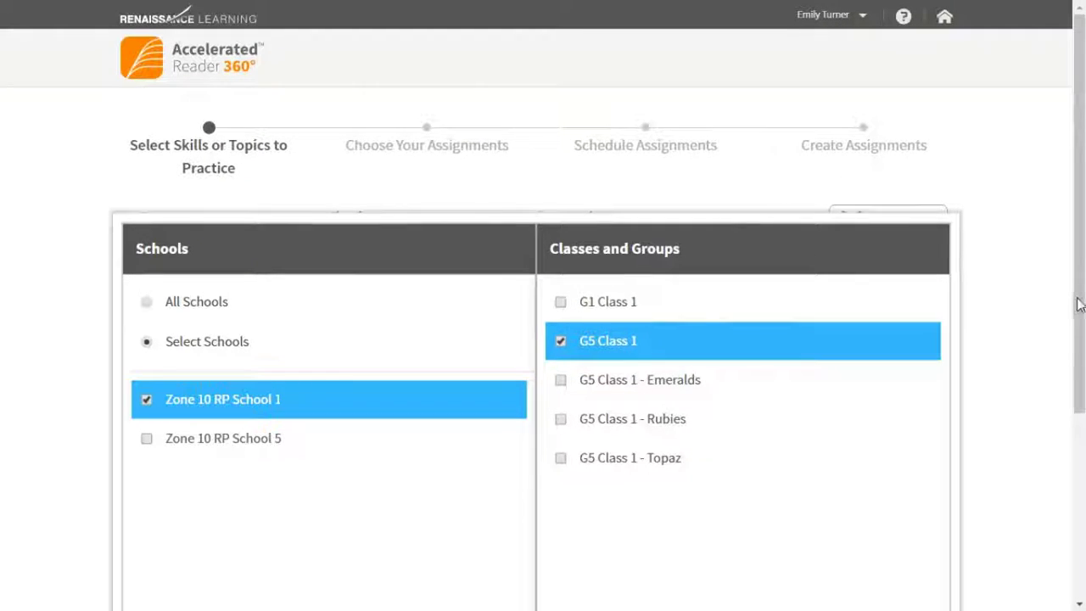
{"action": "left_click_drag", "start_coordinate": [1079, 303], "coordinate": [1082, 429]}
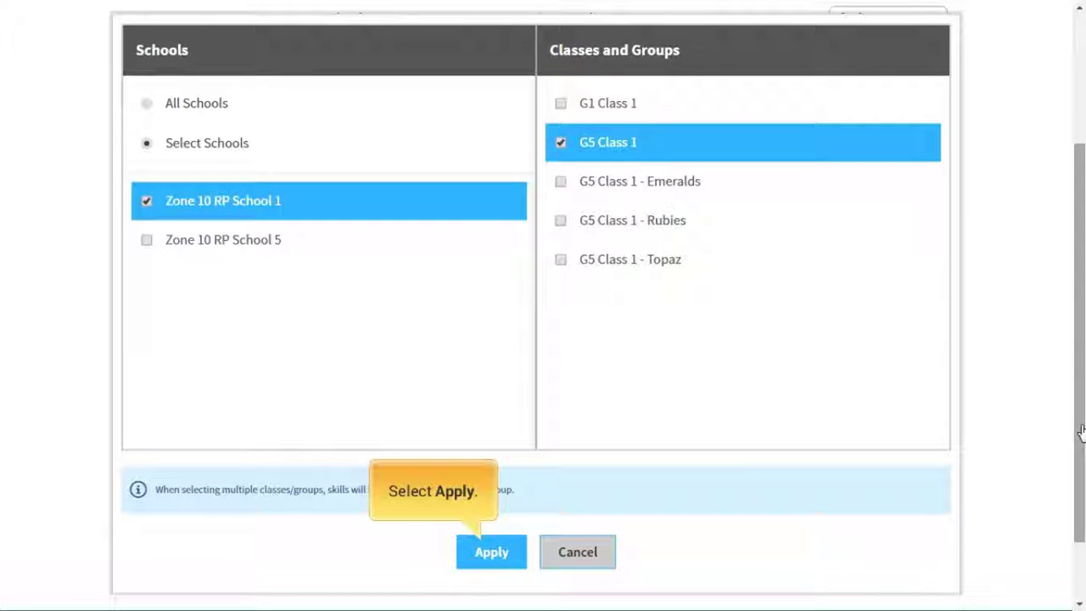
{"action": "left_click", "coordinate": [506, 557]}
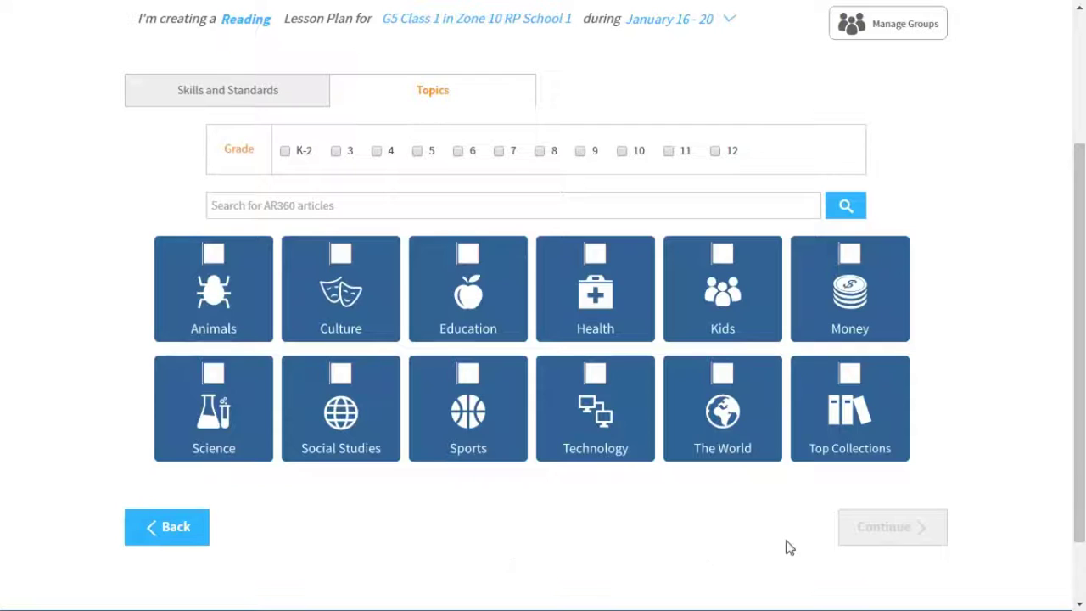
- Choose January 16 - 20 as the lesson plan's date range
{"action": "left_click_drag", "start_coordinate": [1076, 416], "coordinate": [1071, 305]}
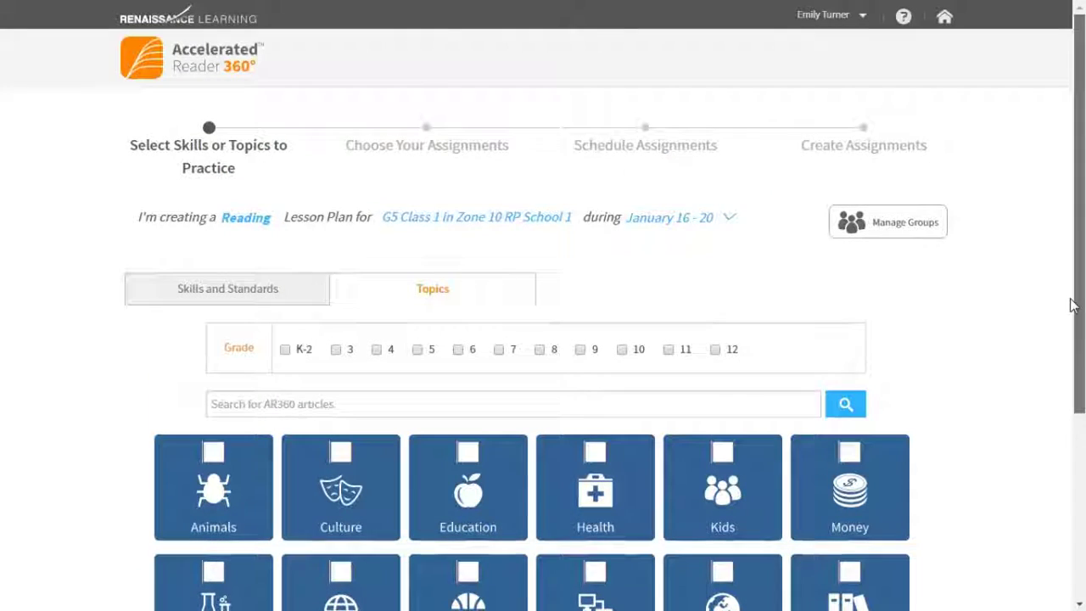
{"action": "left_click", "coordinate": [692, 223]}
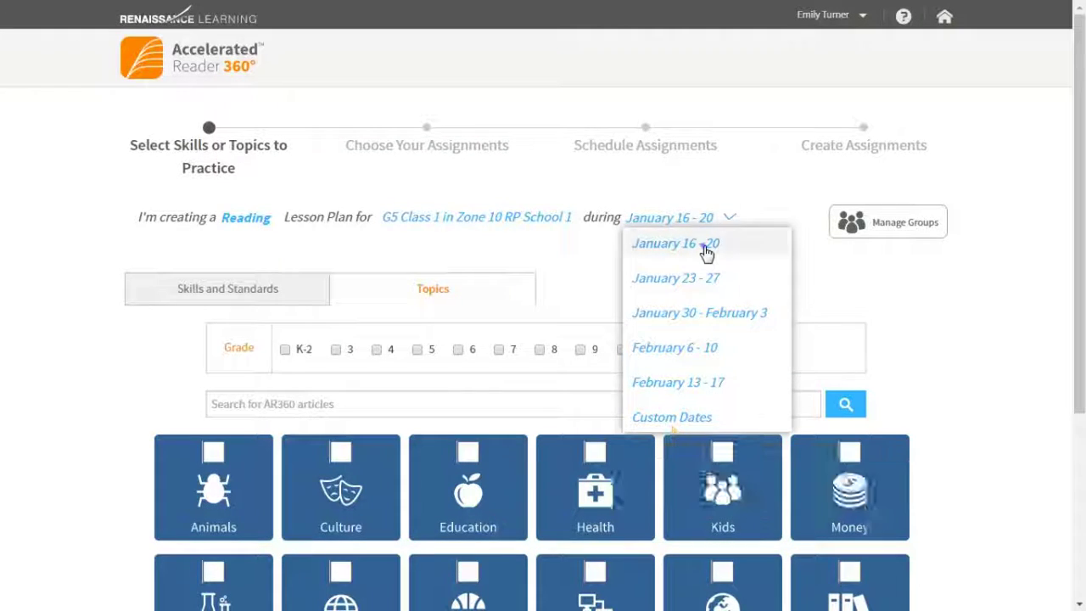
{"action": "left_click", "coordinate": [705, 248]}
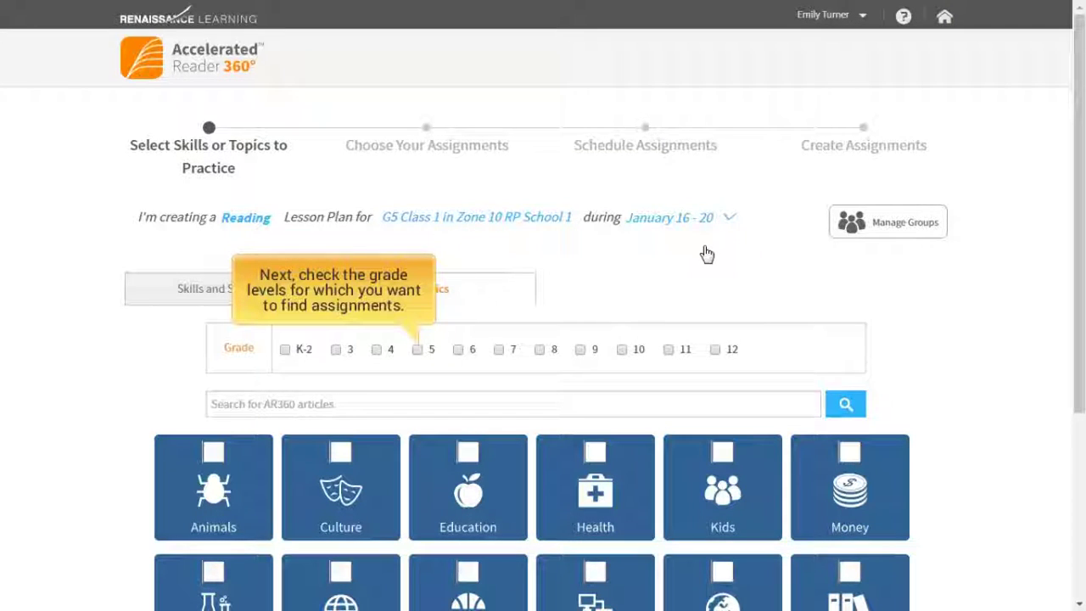
- Find assignments for grades 5 and 6 on the topics Animals and Kids
{"action": "left_click", "coordinate": [417, 349]}
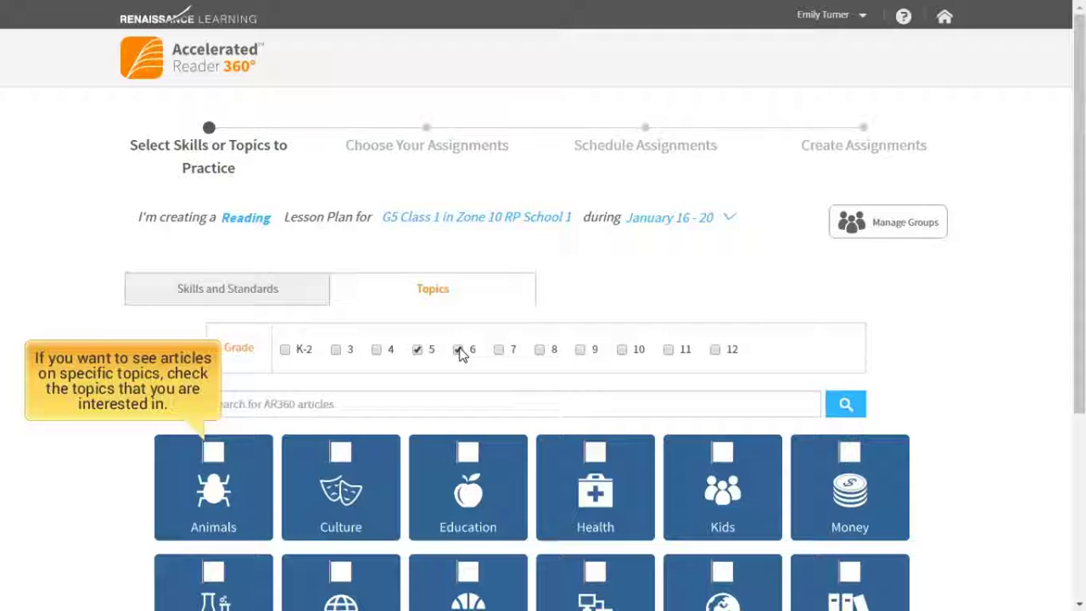
{"action": "left_click", "coordinate": [213, 453]}
{"action": "left_click", "coordinate": [723, 454]}
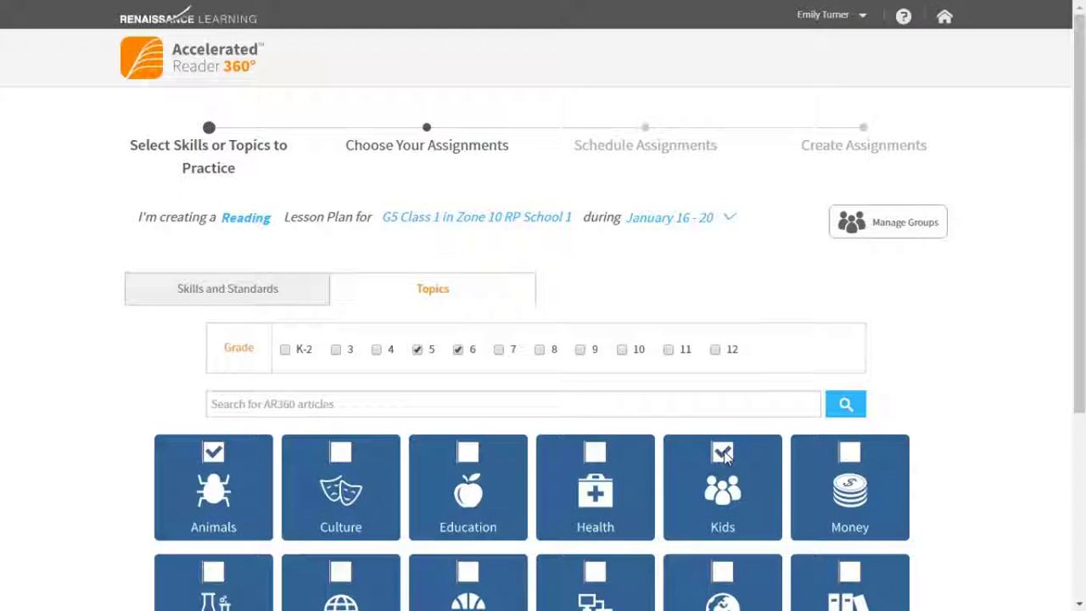
{"action": "left_click_drag", "start_coordinate": [1082, 403], "coordinate": [1062, 538]}
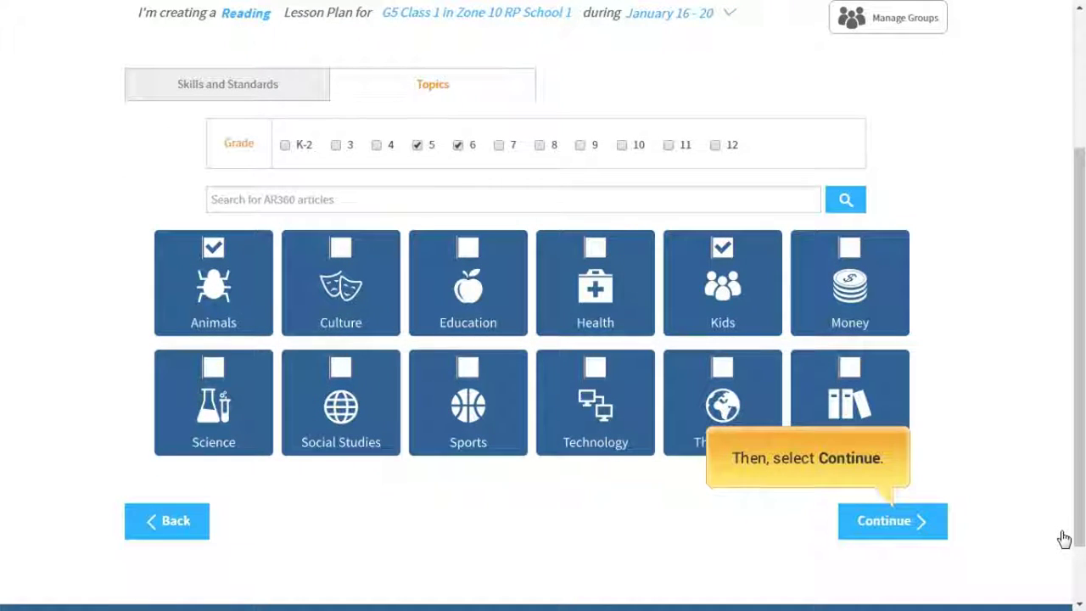
{"action": "left_click", "coordinate": [877, 531]}
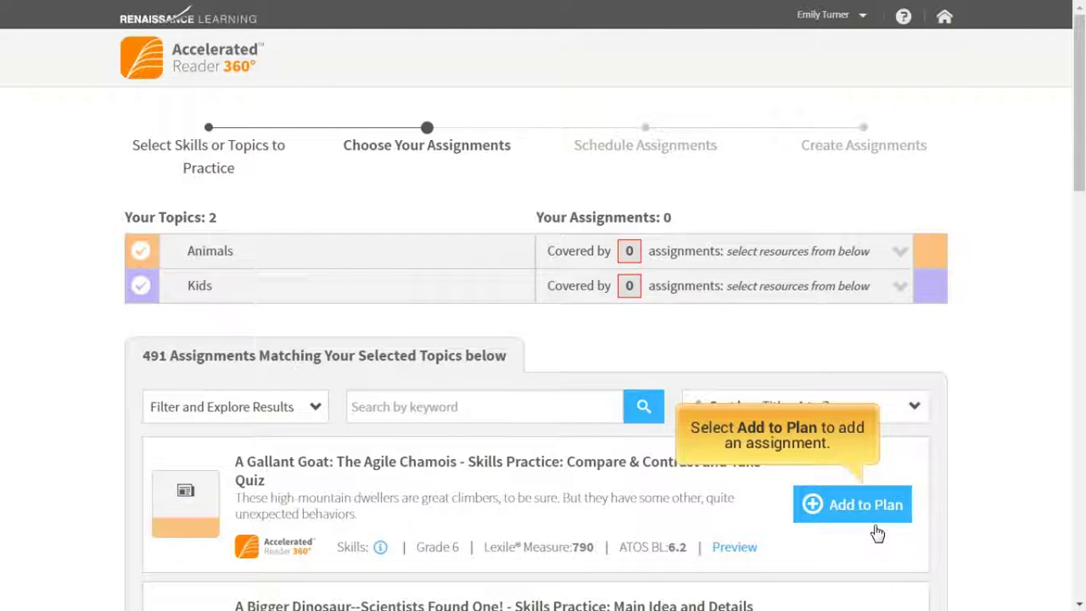
- Add the skills practices A Gallant Goat (Compare & Contrast), A Blessed Ride (Author's Purpose) and A Dark and Stormy Night (Order of Ideas & Events) to the plan
{"action": "left_click", "coordinate": [854, 518]}
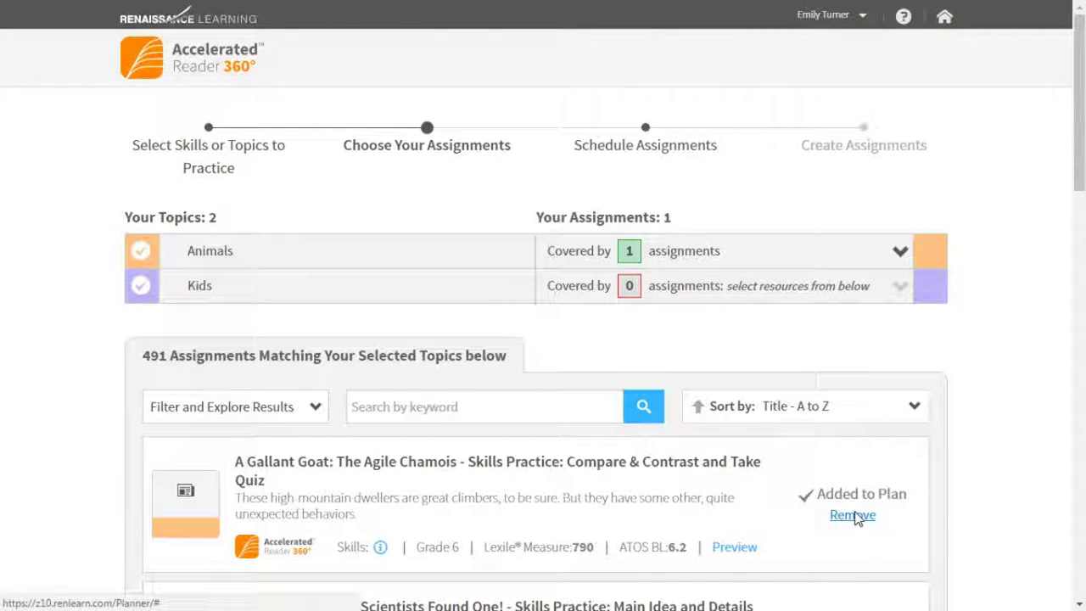
{"action": "left_click_drag", "start_coordinate": [1081, 184], "coordinate": [1082, 456]}
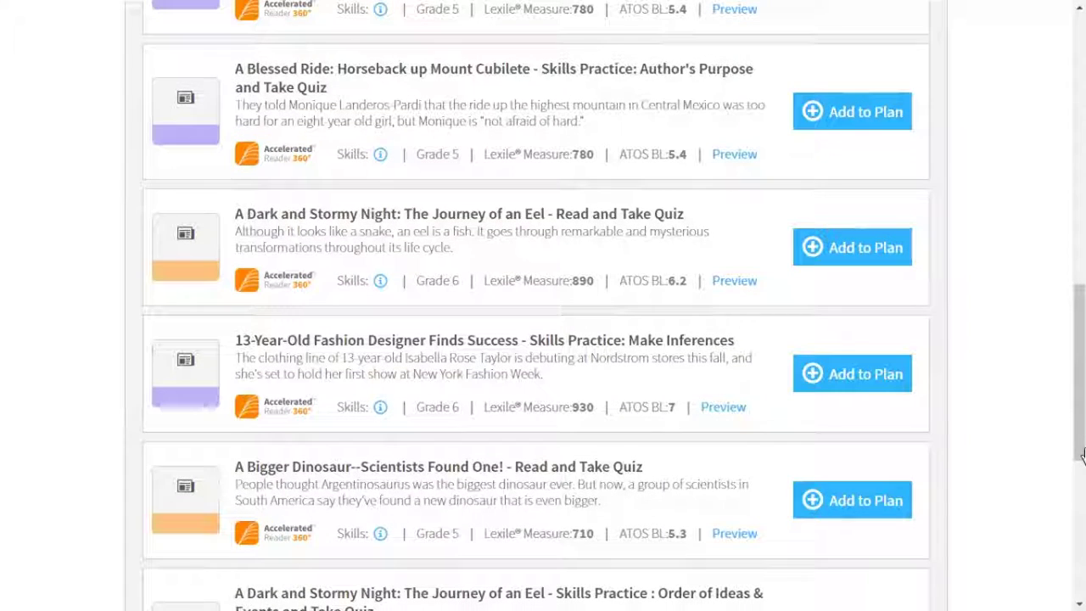
{"action": "left_click", "coordinate": [856, 128]}
{"action": "left_click_drag", "start_coordinate": [1082, 349], "coordinate": [1082, 404]}
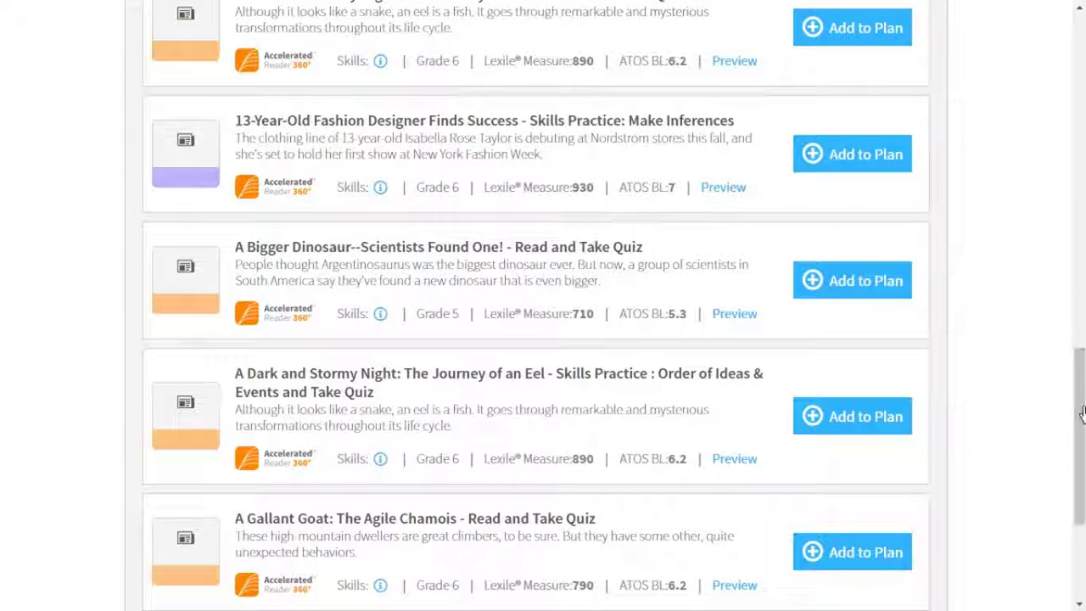
{"action": "left_click", "coordinate": [891, 416]}
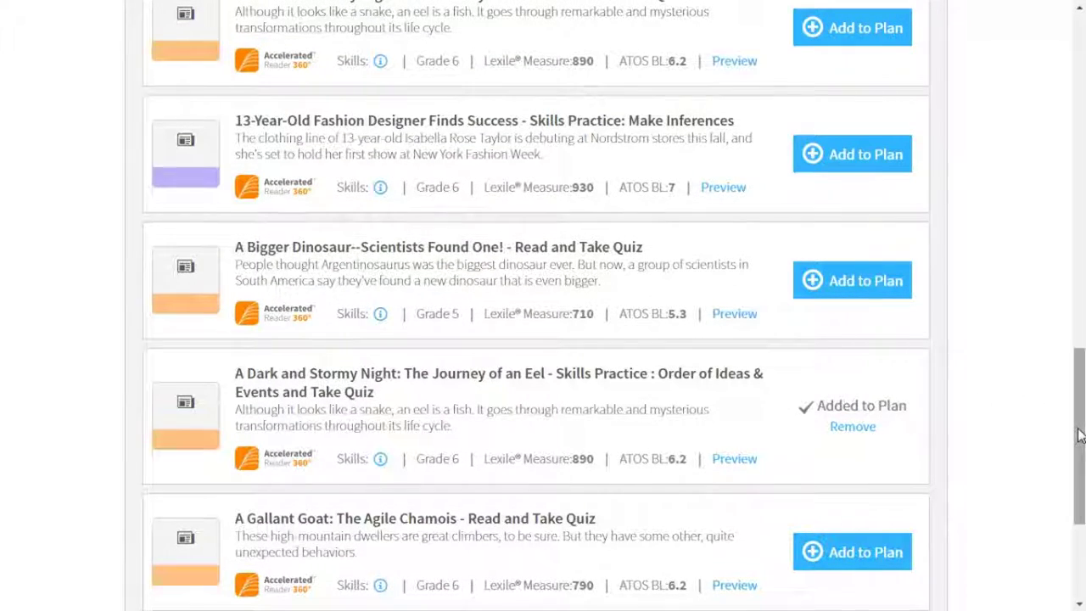
- Review the list of assignments chosen for the Animals topic
{"action": "left_click_drag", "start_coordinate": [1079, 434], "coordinate": [1077, 111]}
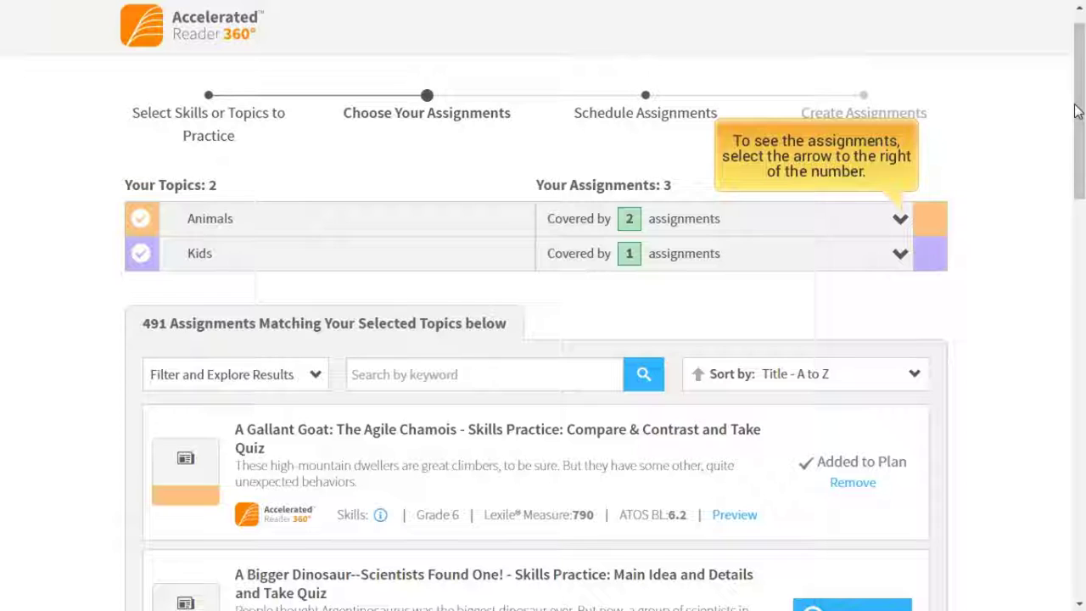
{"action": "left_click", "coordinate": [900, 220]}
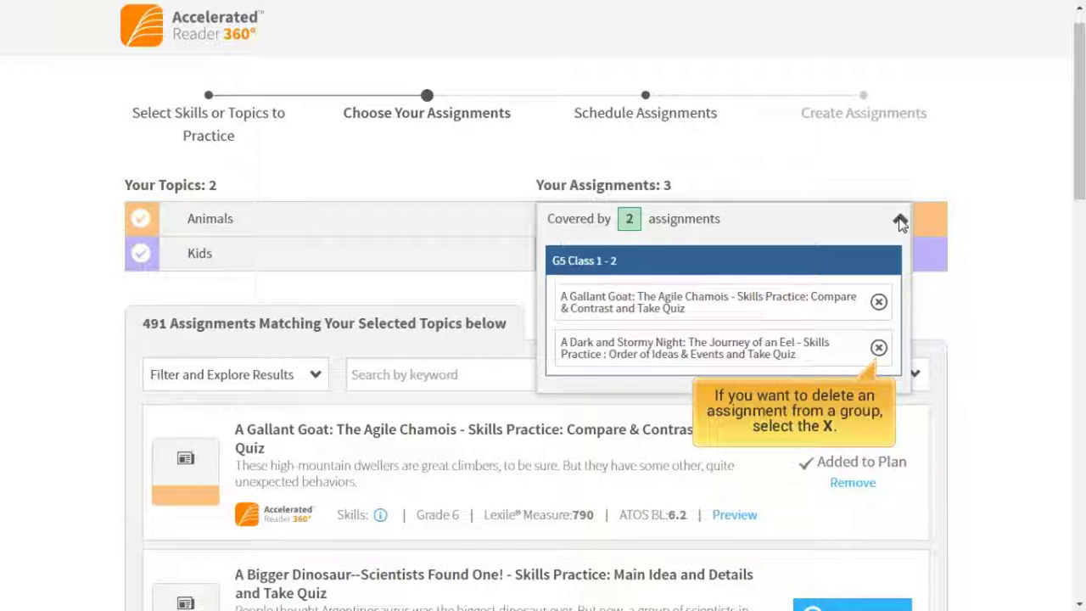
{"action": "left_click", "coordinate": [900, 220]}
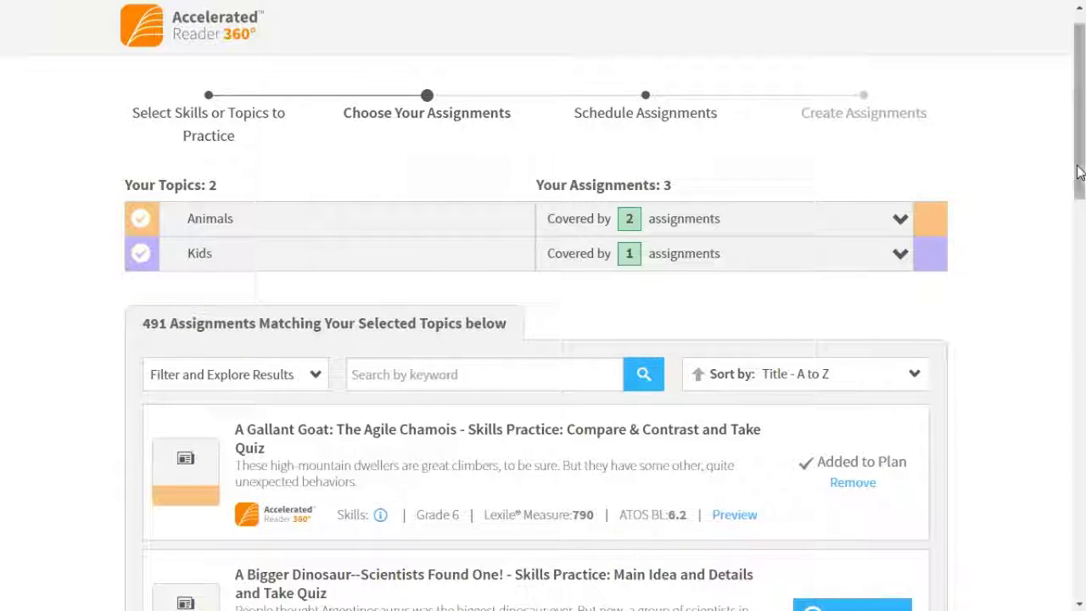
- Proceed to scheduling and move A Gallant Goat to Thursday 1/19 and Tuesday's skill to Wednesday 1/18
{"action": "left_click_drag", "start_coordinate": [1079, 189], "coordinate": [1080, 545]}
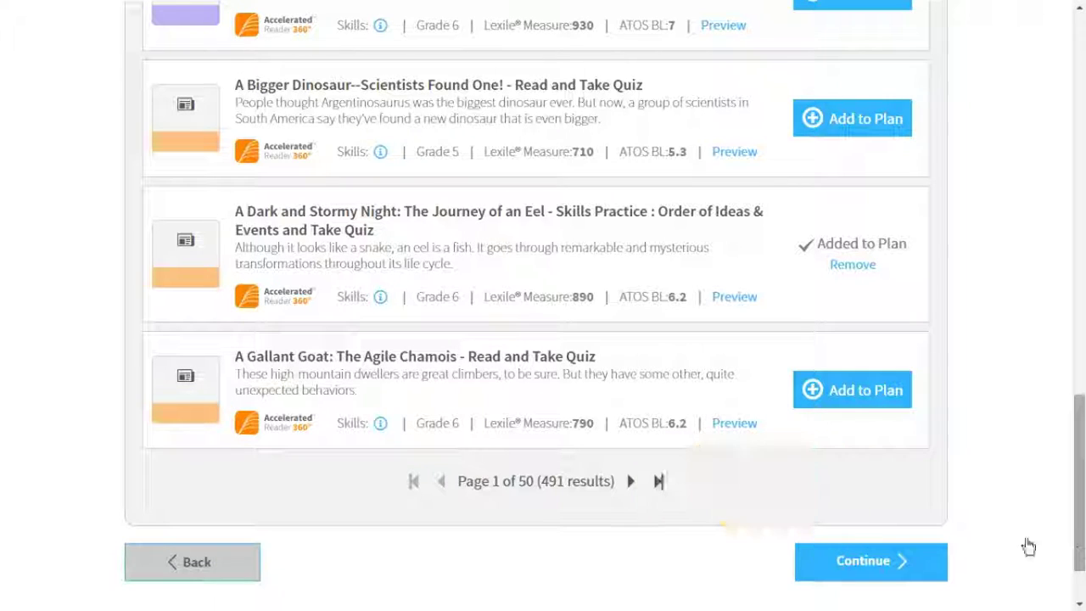
{"action": "left_click", "coordinate": [912, 569]}
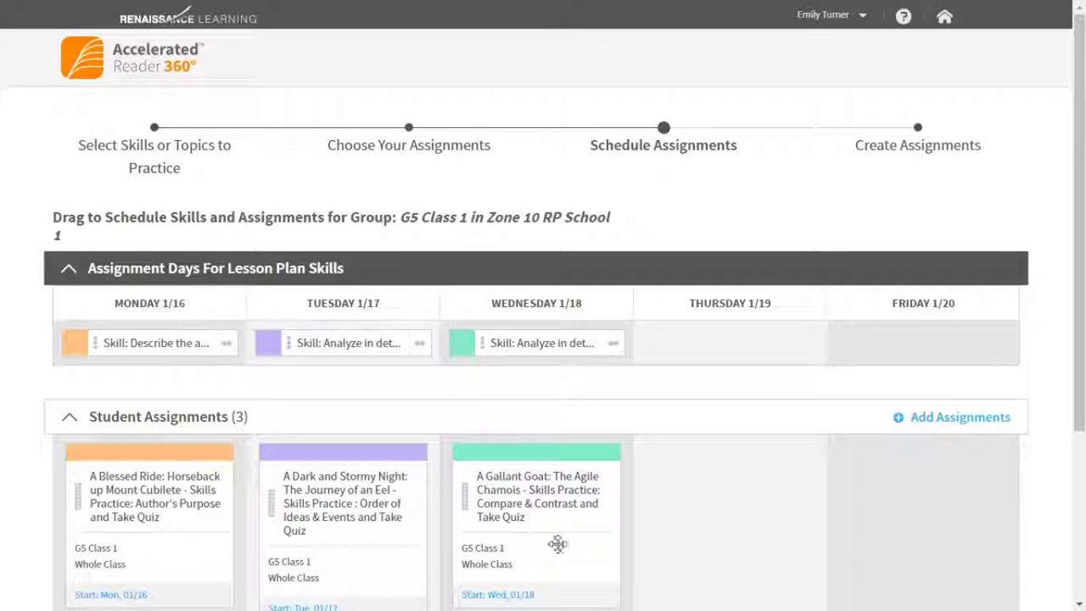
{"action": "left_click_drag", "start_coordinate": [479, 505], "coordinate": [662, 481]}
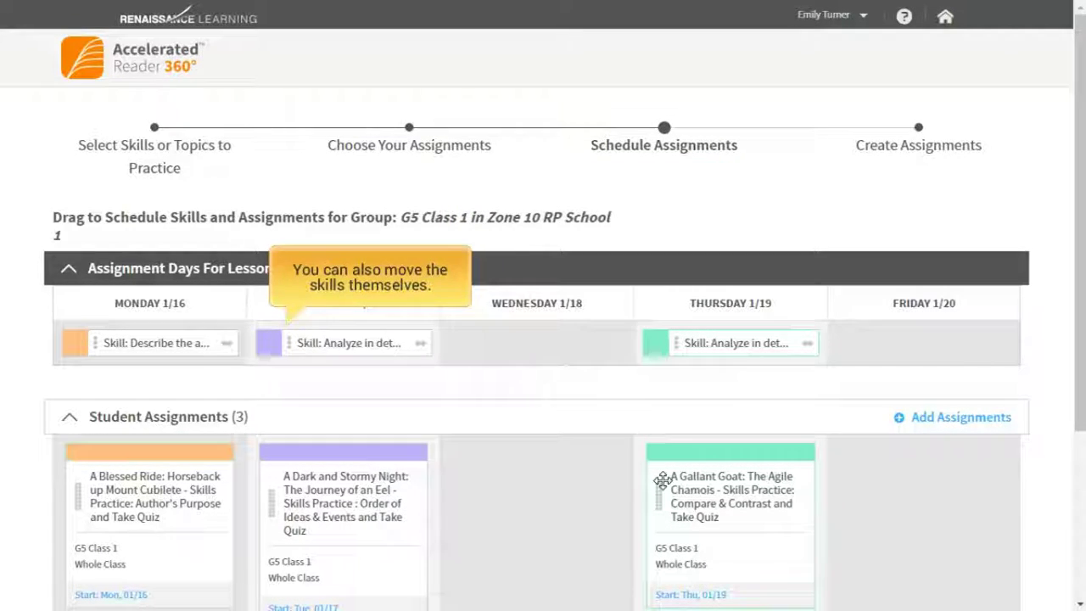
{"action": "left_click_drag", "start_coordinate": [289, 343], "coordinate": [473, 350]}
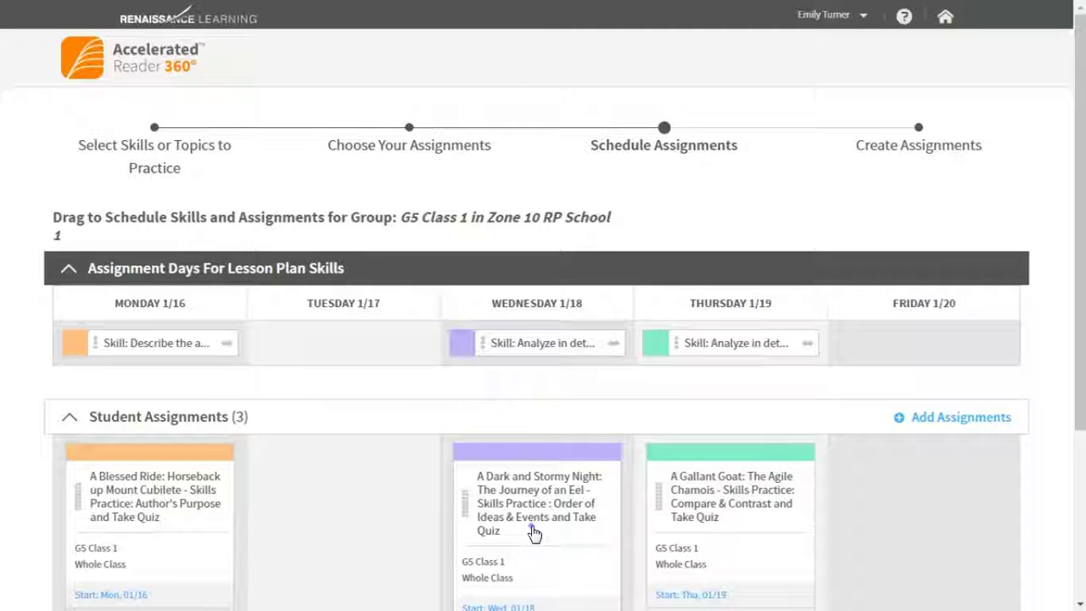
- View the details of the scheduled A Dark and Stormy Night assignment
{"action": "left_click", "coordinate": [533, 532]}
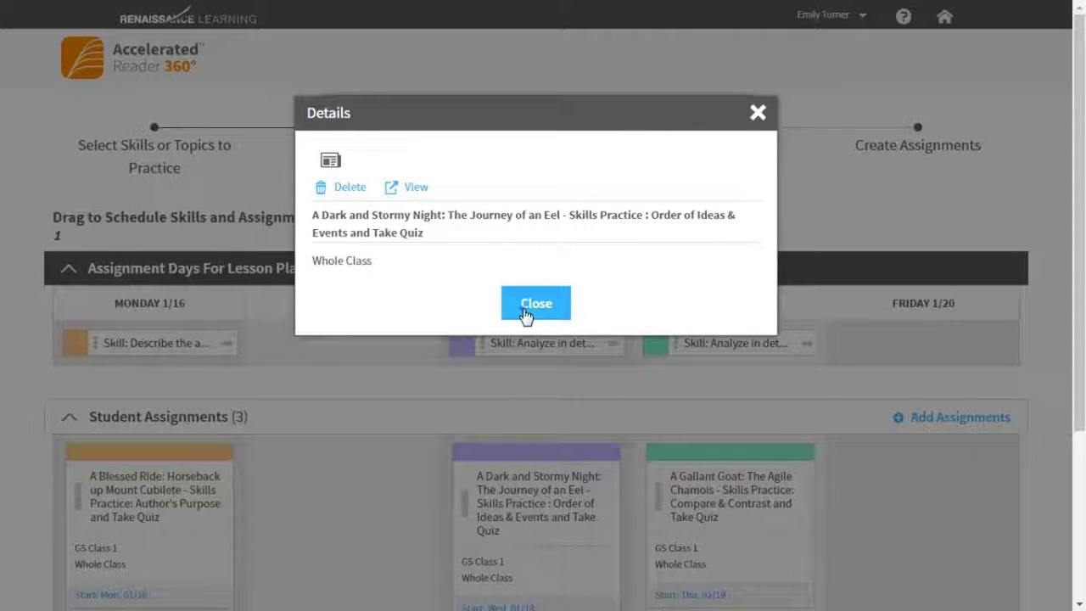
{"action": "left_click", "coordinate": [535, 303]}
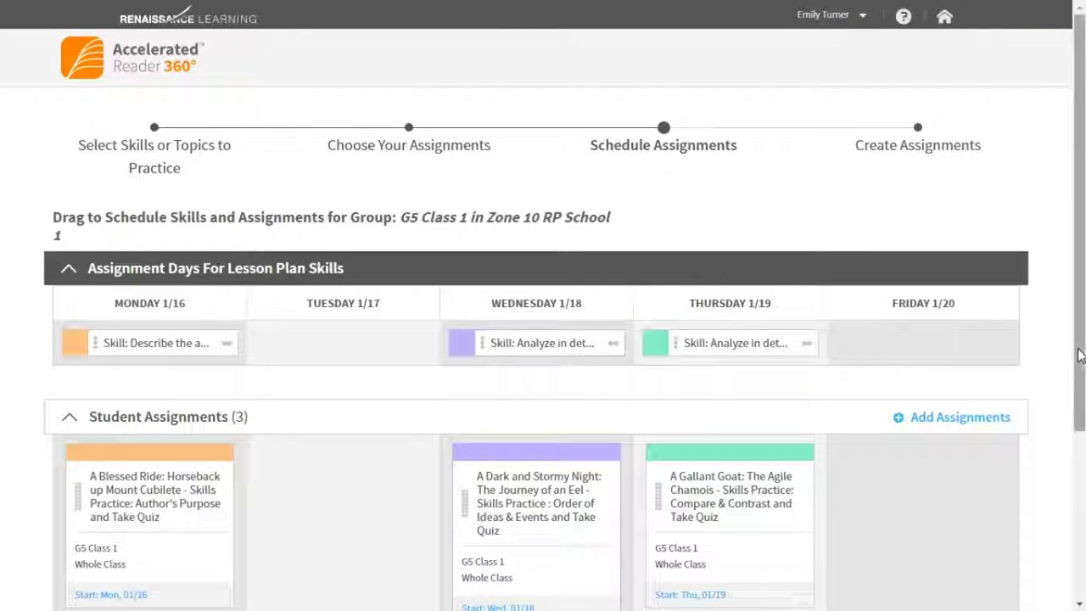
- Create the scheduled assignments using the existing AR 360 Instructional Practice Plan
{"action": "left_click_drag", "start_coordinate": [1082, 359], "coordinate": [1071, 535]}
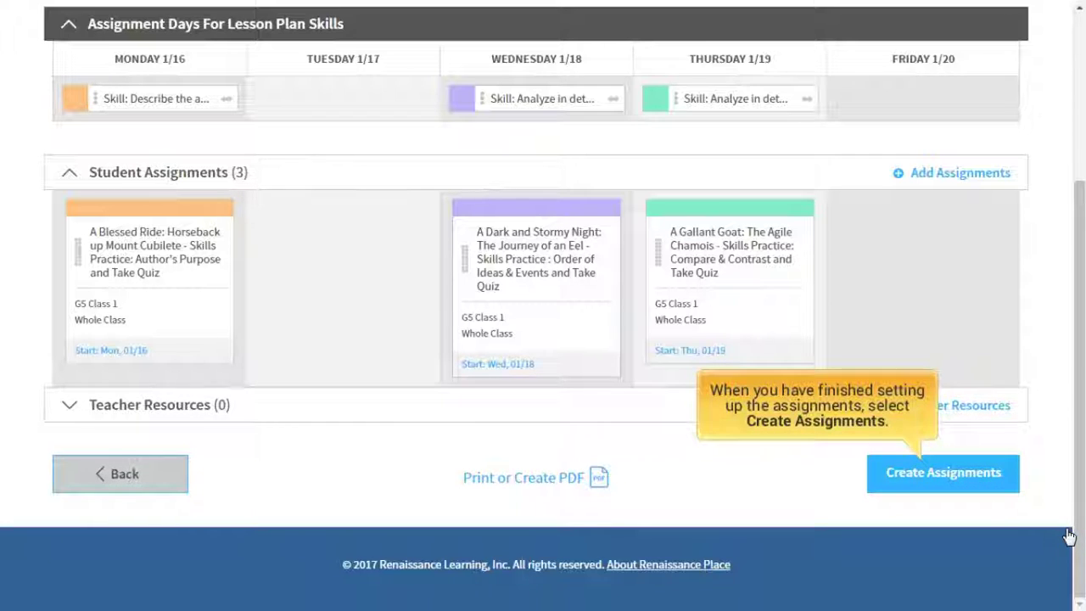
{"action": "left_click", "coordinate": [963, 485]}
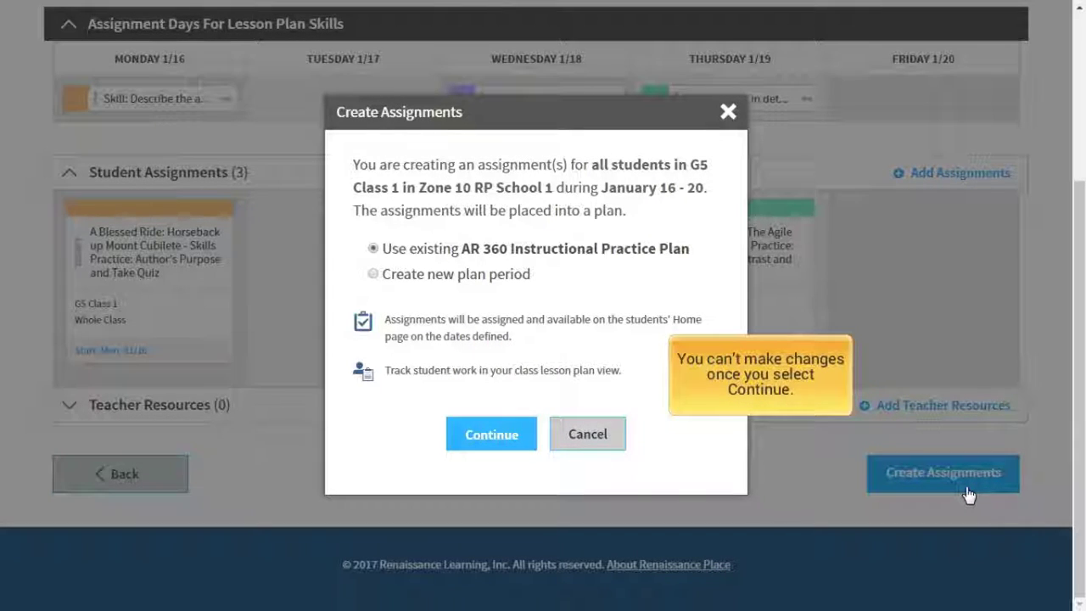
{"action": "left_click", "coordinate": [490, 441]}
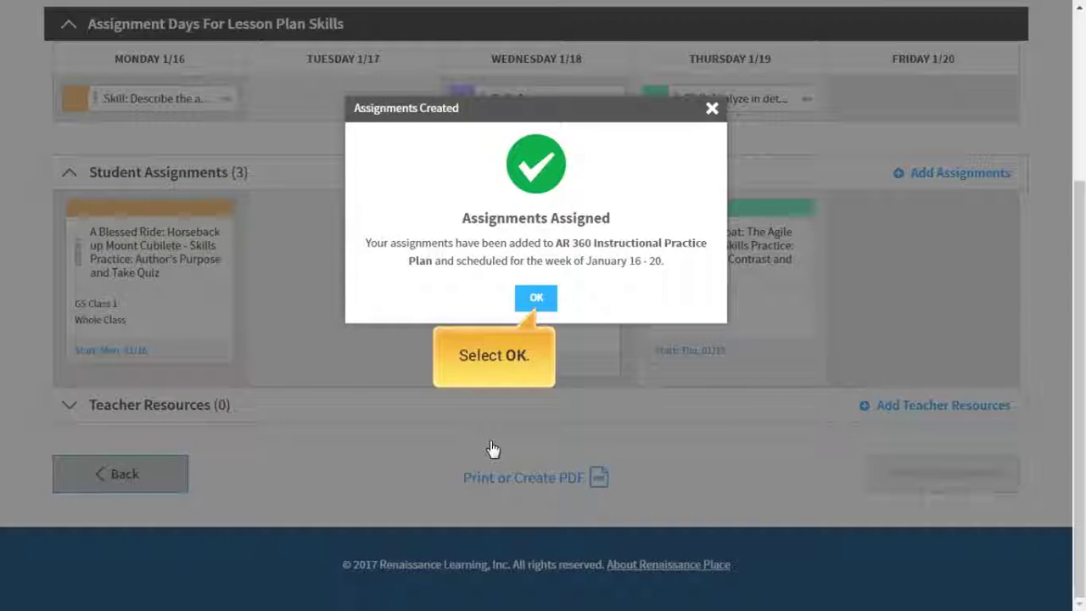
{"action": "left_click", "coordinate": [538, 298]}
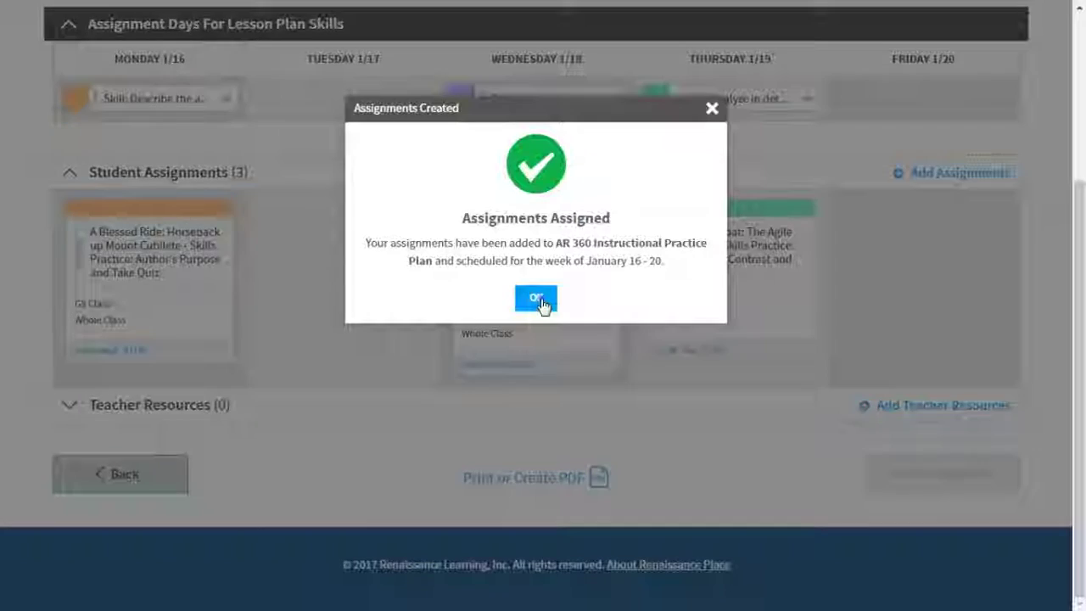